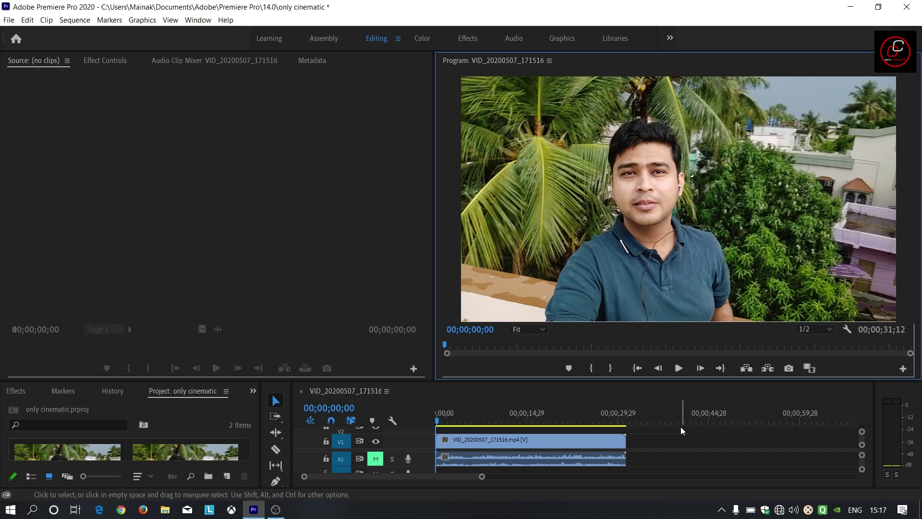
- Play the shaky selfie footage enlarged, then stop and return the playhead to the start
left_click(678, 368)
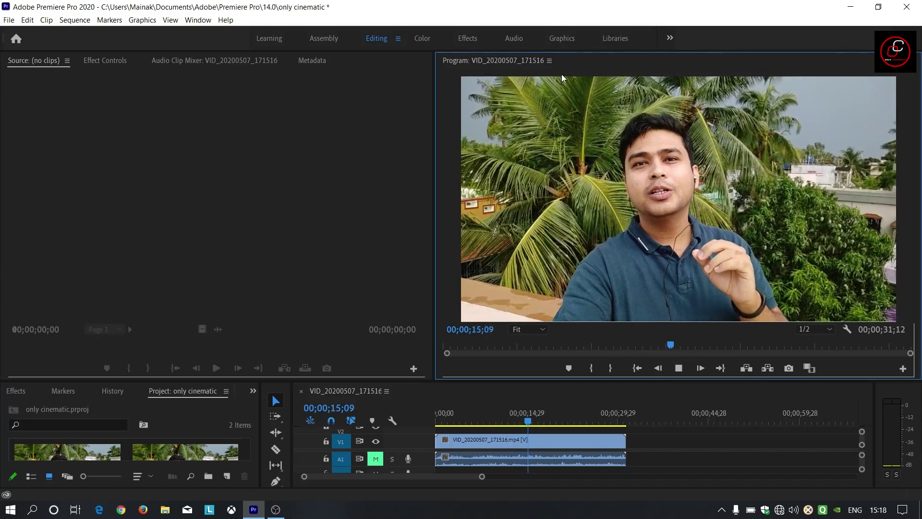
key("grave")
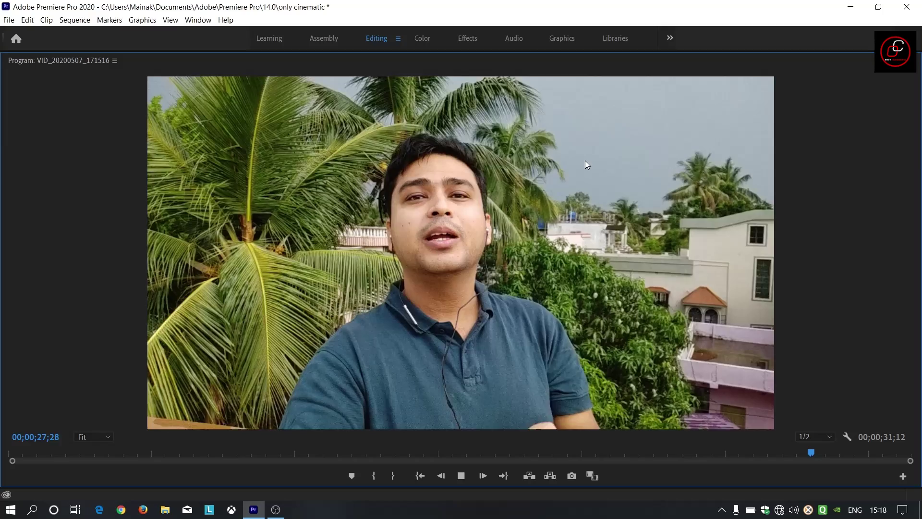
key("grave")
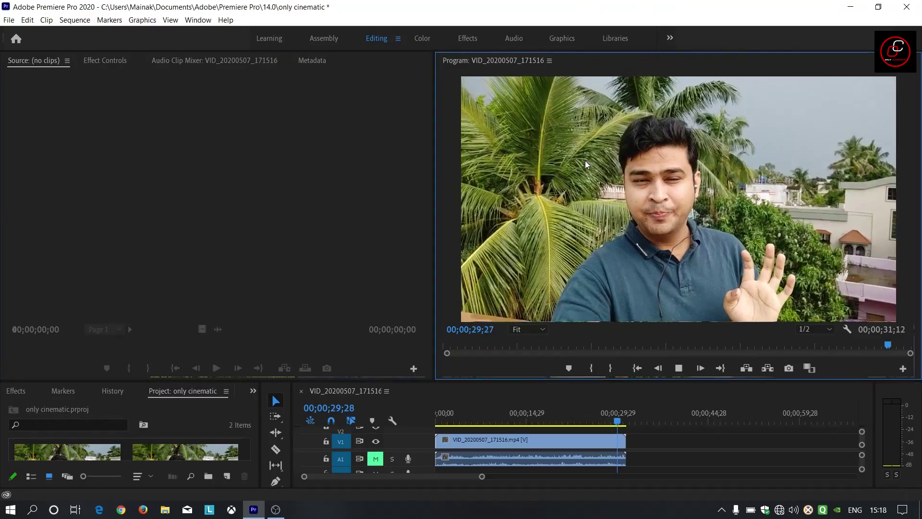
key("space")
key("Home")
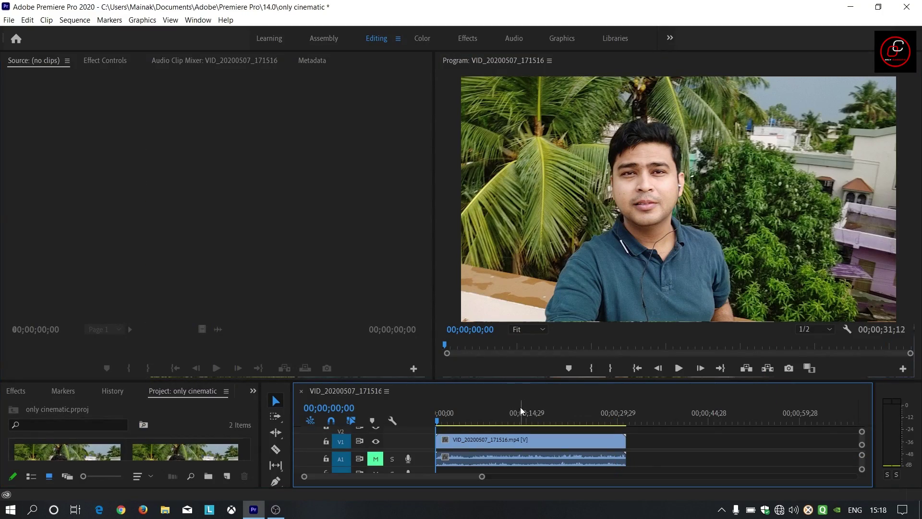
- Switch the project panel group to the Effects panel via its hidden-panels overflow menu
left_click(210, 22)
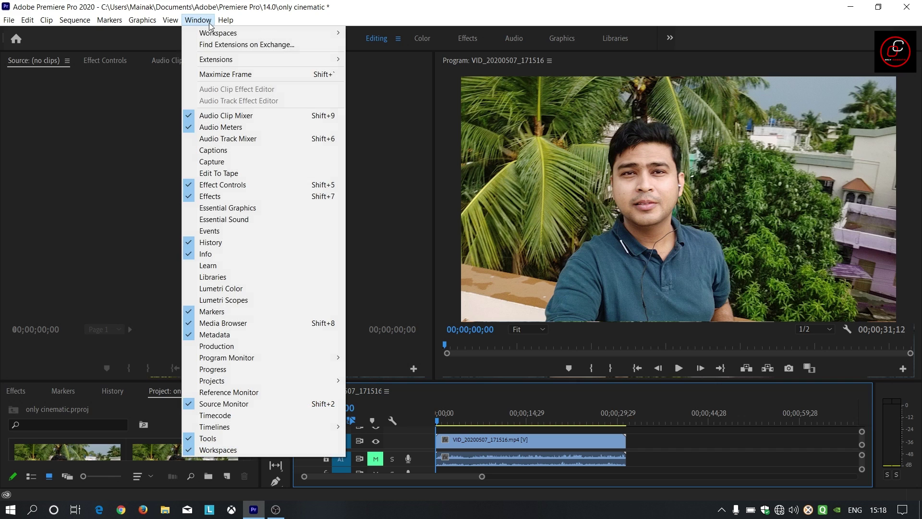
left_click(287, 197)
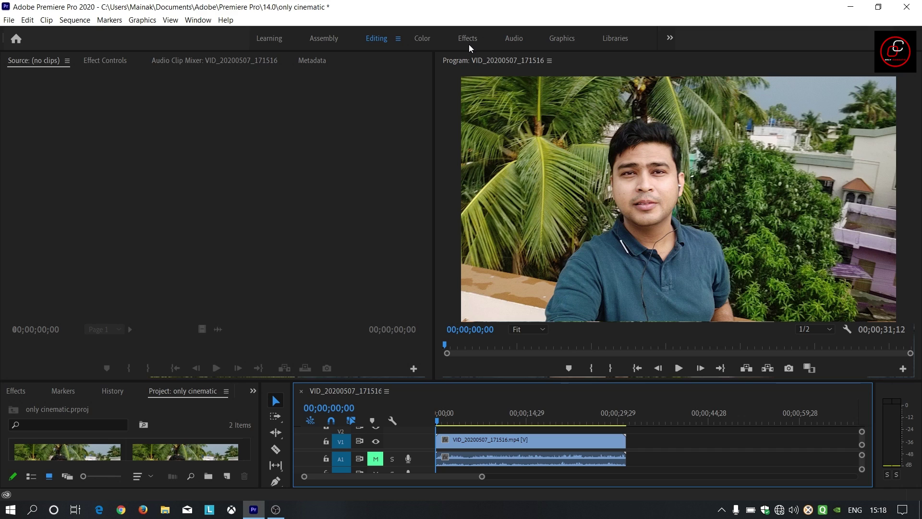
left_click(127, 441)
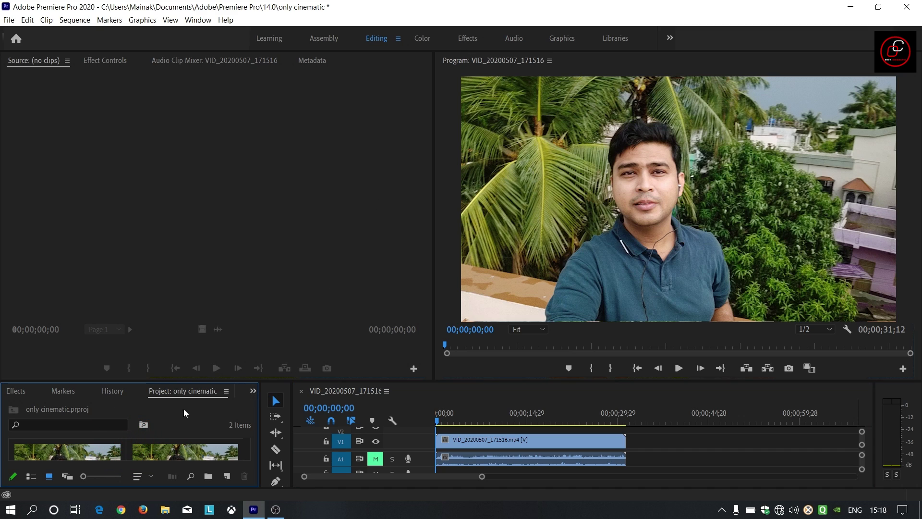
left_click(253, 395)
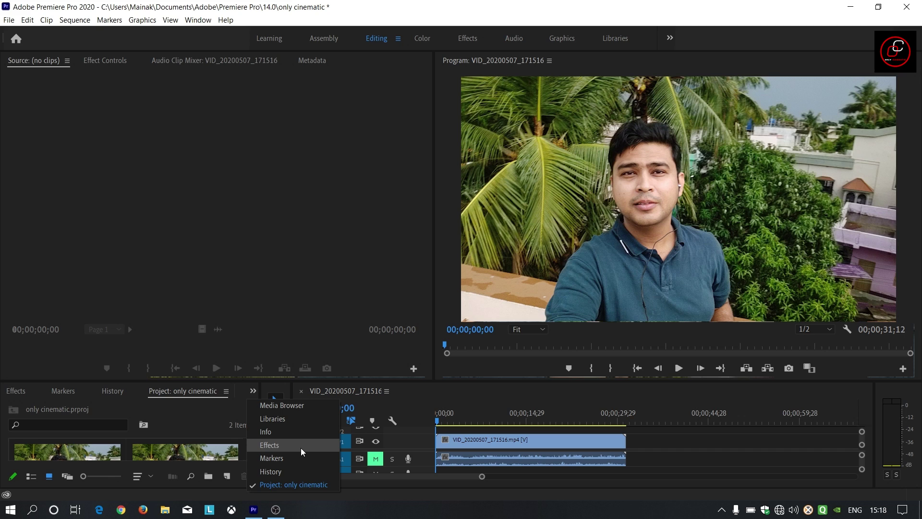
left_click(204, 21)
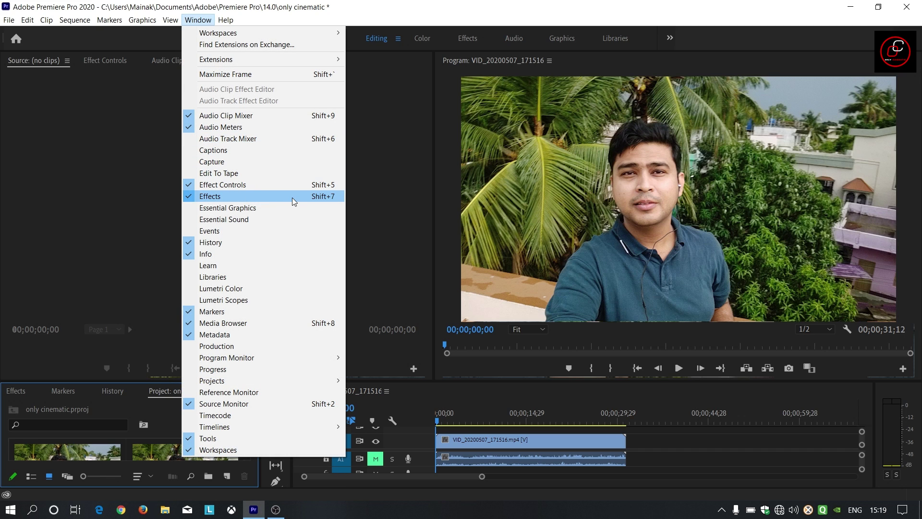
left_click(135, 392)
left_click(252, 390)
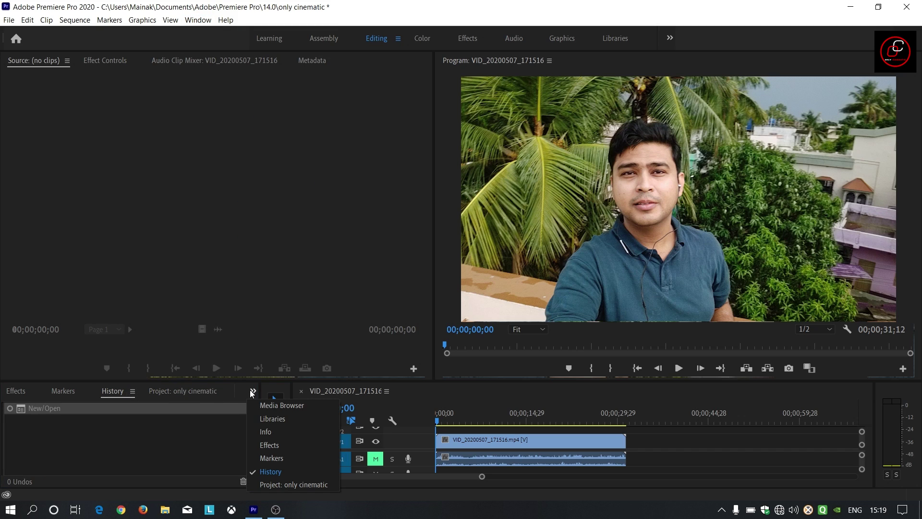
left_click(284, 445)
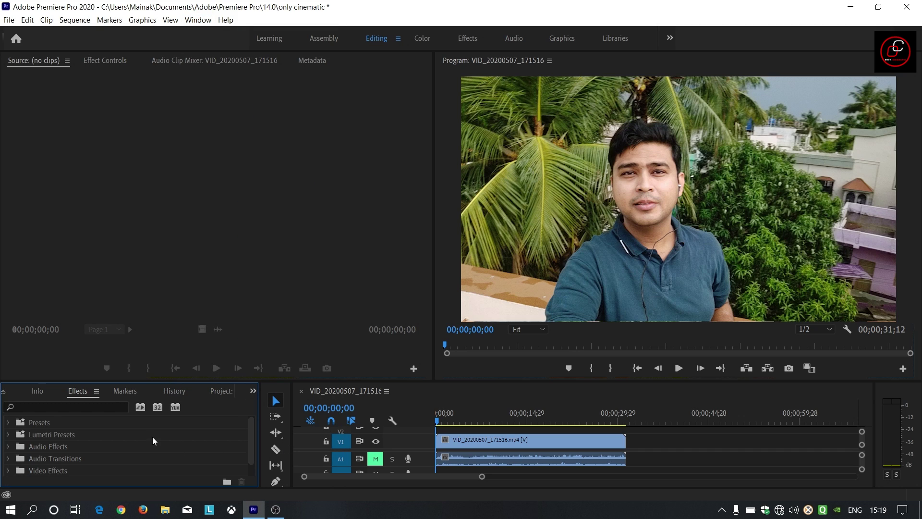
- Expand the Video Effects folder in the Effects panel
scroll(38, 442, "down", 1)
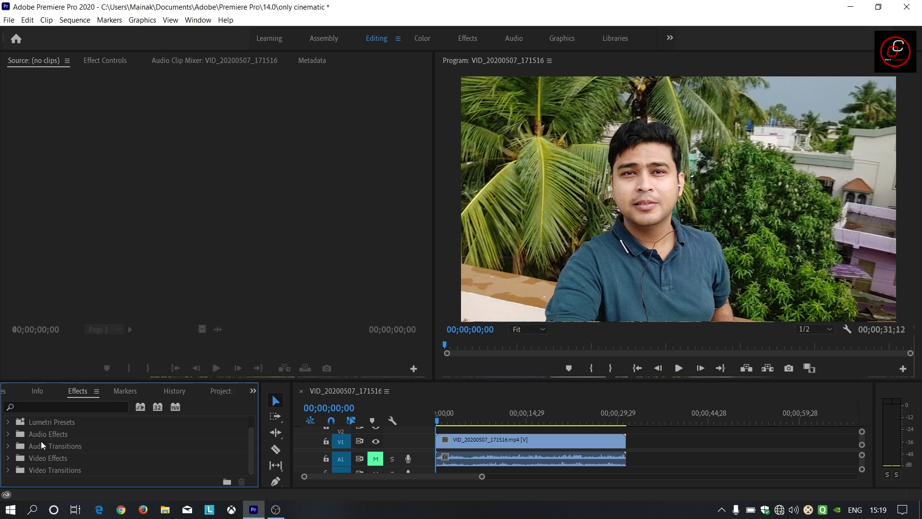
left_click(9, 459)
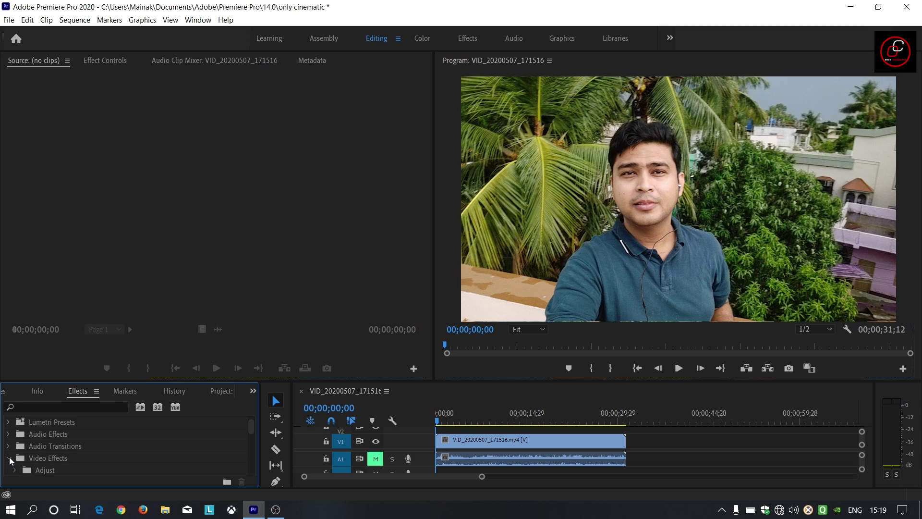
scroll(151, 444, "down", 2)
scroll(152, 444, "down", 1)
scroll(152, 443, "down", 2)
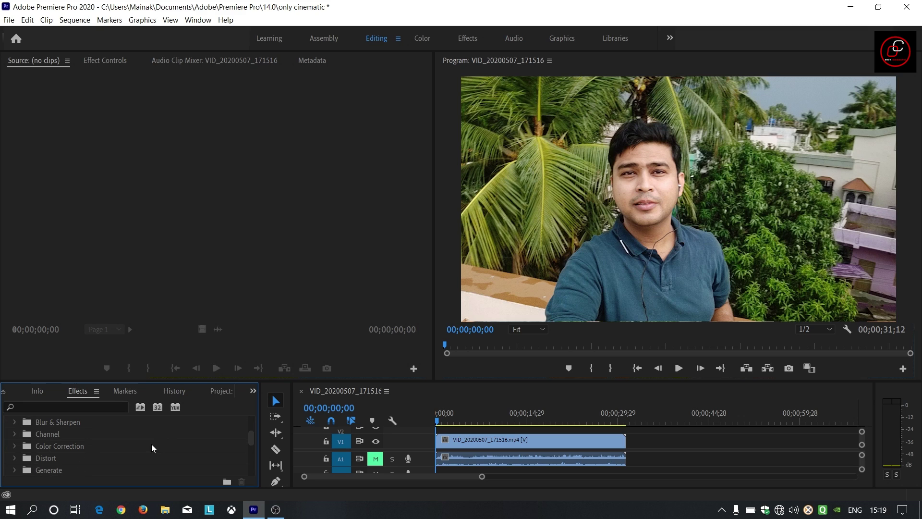
scroll(151, 447, "down", 1)
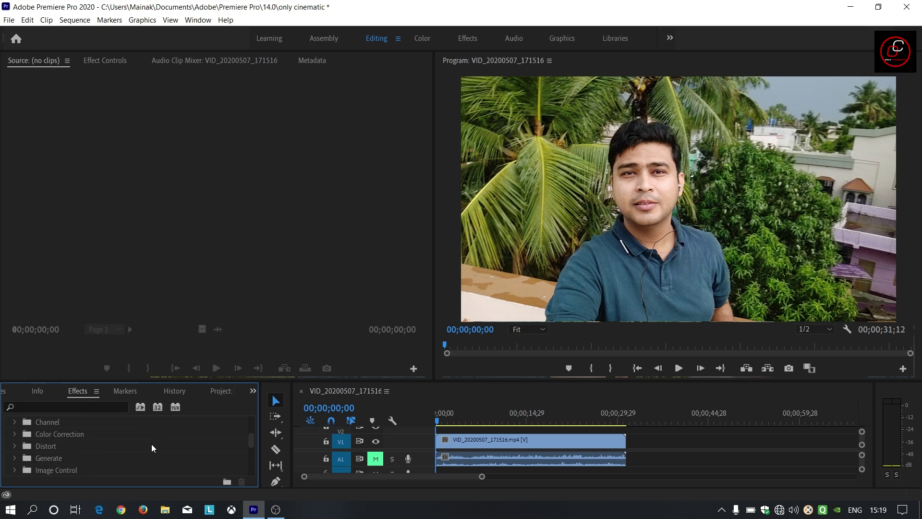
- Expand the Distort group and scroll down to Warp Stabilizer
left_click(16, 448)
scroll(136, 441, "down", 2)
scroll(135, 445, "down", 1)
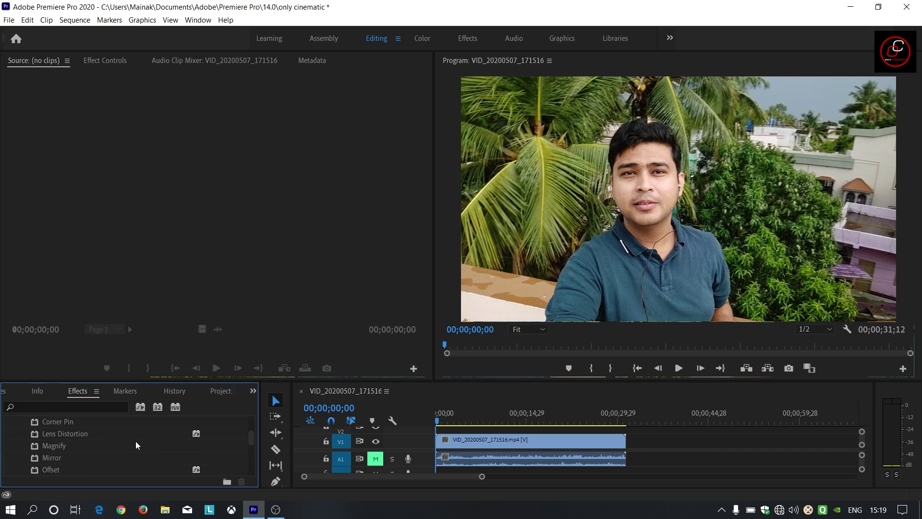
scroll(135, 444, "down", 1)
scroll(136, 444, "down", 1)
scroll(135, 445, "down", 1)
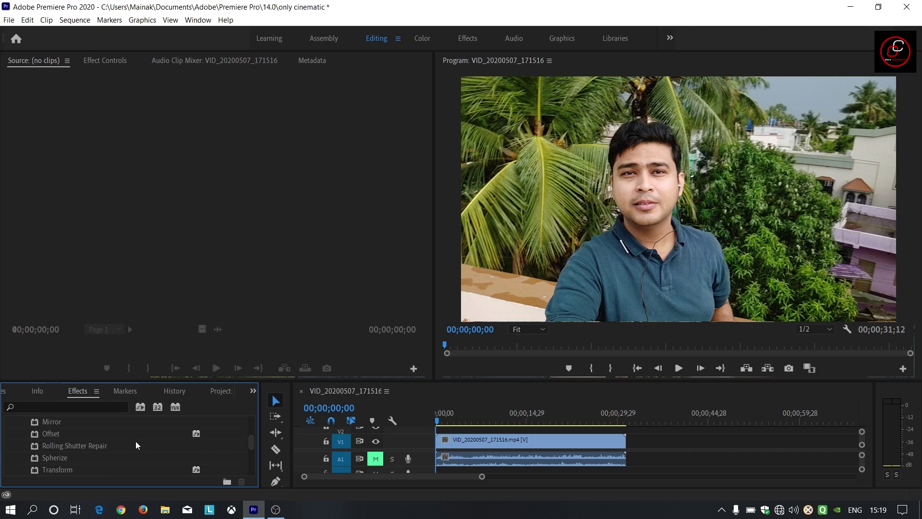
scroll(136, 445, "down", 2)
scroll(136, 445, "down", 2)
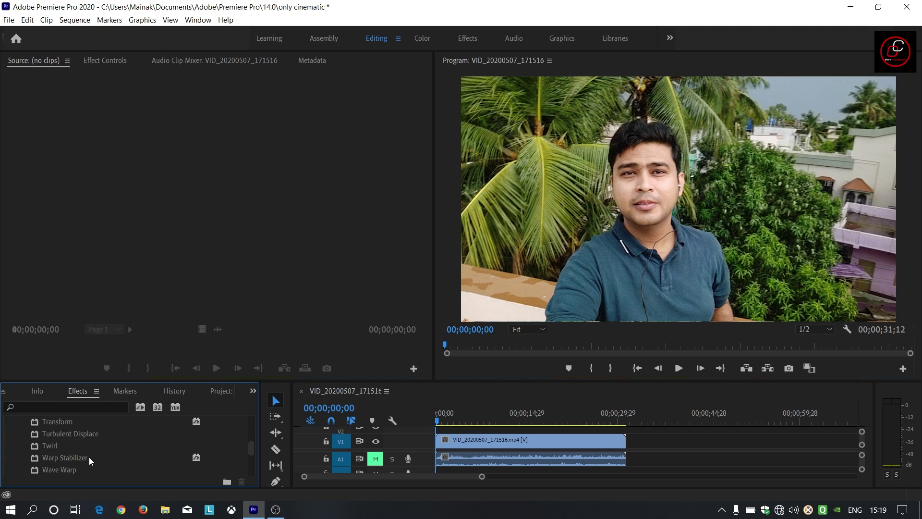
- Drag Warp Stabilizer onto the selfie clip on track V1 to start background analysis
left_click_drag(89, 459, 462, 439)
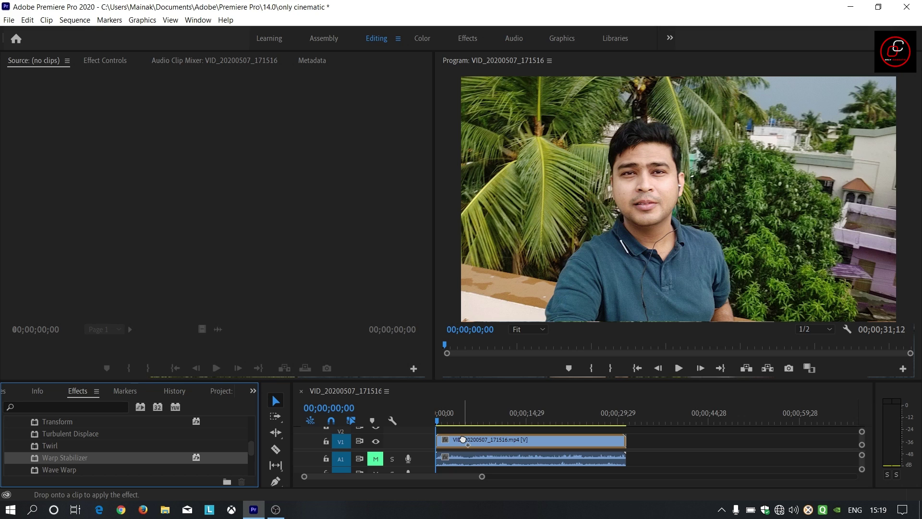
left_click_drag(463, 439, 464, 441)
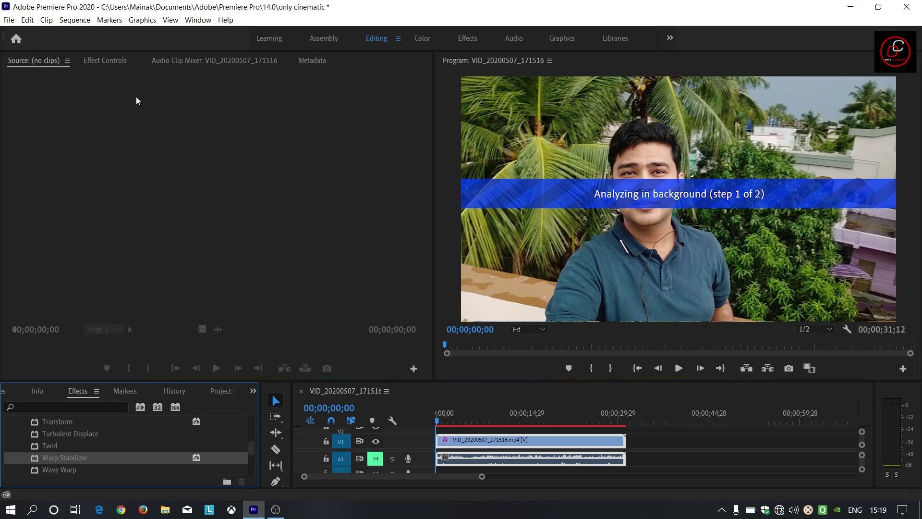
- Review Warp Stabilizer in Effect Controls, then play the analyzed clip auto-scaled to 109.4%
left_click(106, 60)
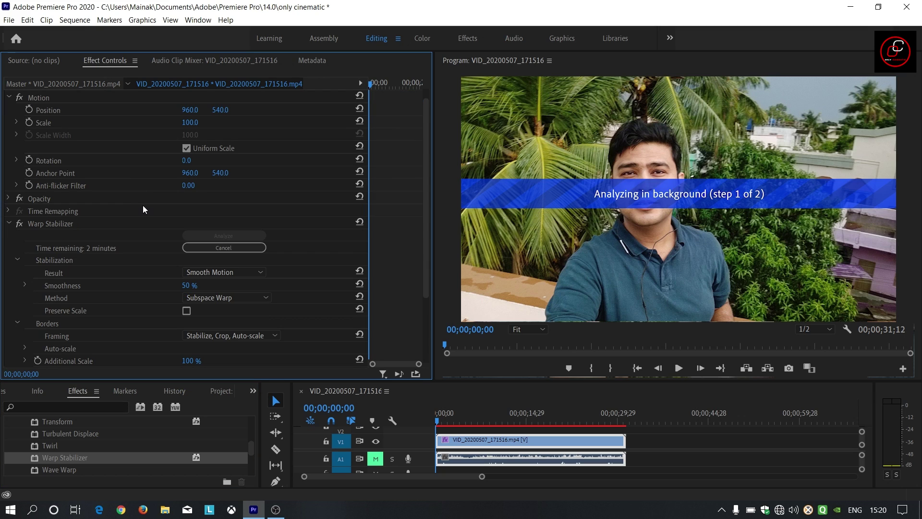
scroll(143, 206, "down", 1)
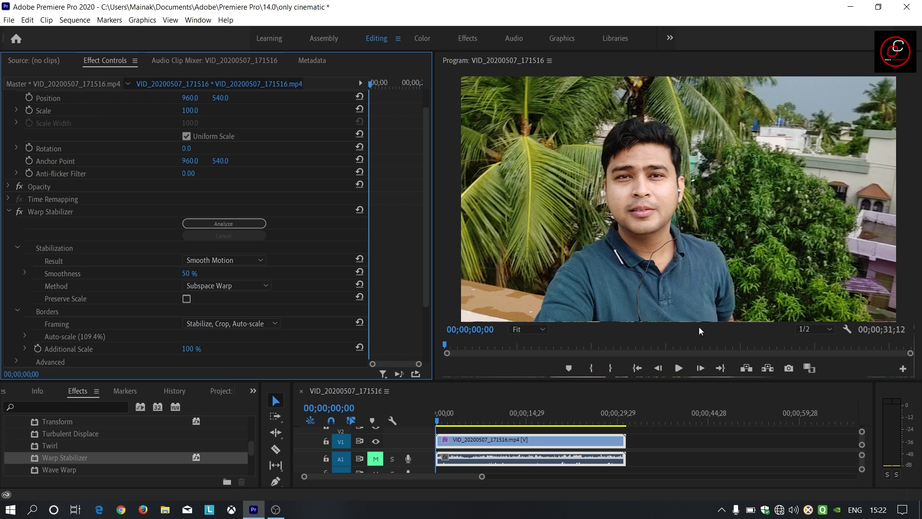
left_click(679, 367)
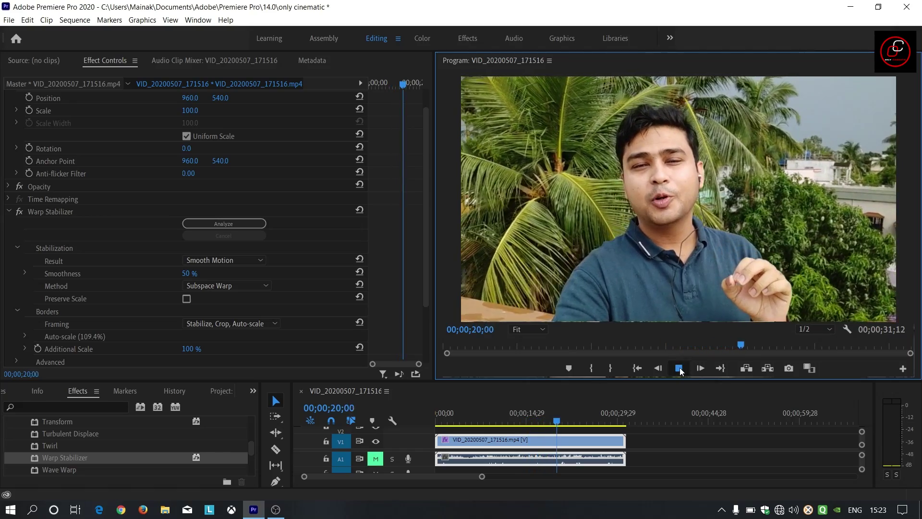
- Stop the stabilized clip's playback at 00;00;20;04
left_click(679, 368)
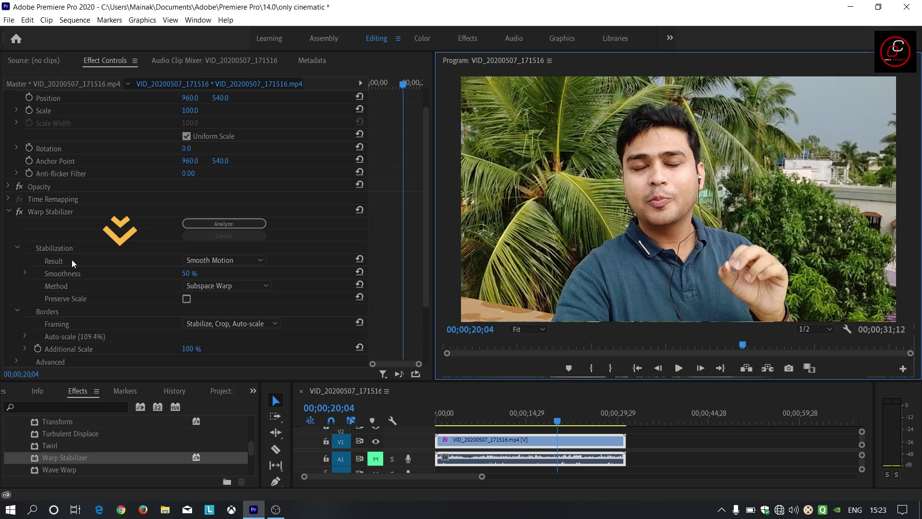
- Leave Result at Smooth Motion and Smoothness at 50%, then show the Method options
left_click(250, 260)
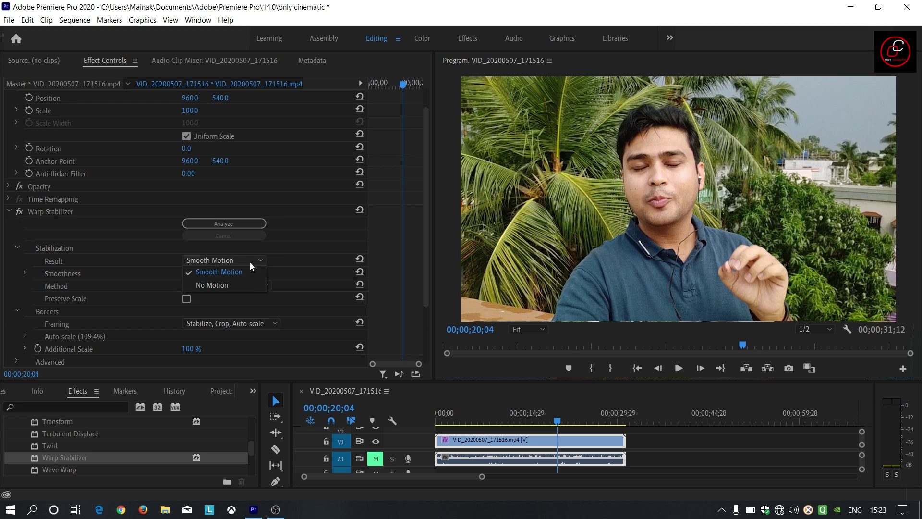
left_click(248, 260)
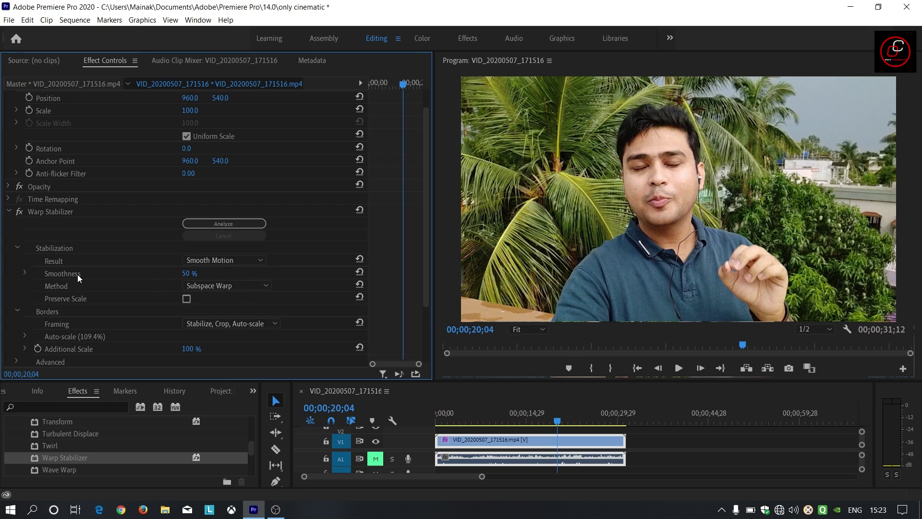
left_click(191, 273)
left_click(237, 279)
left_click(249, 288)
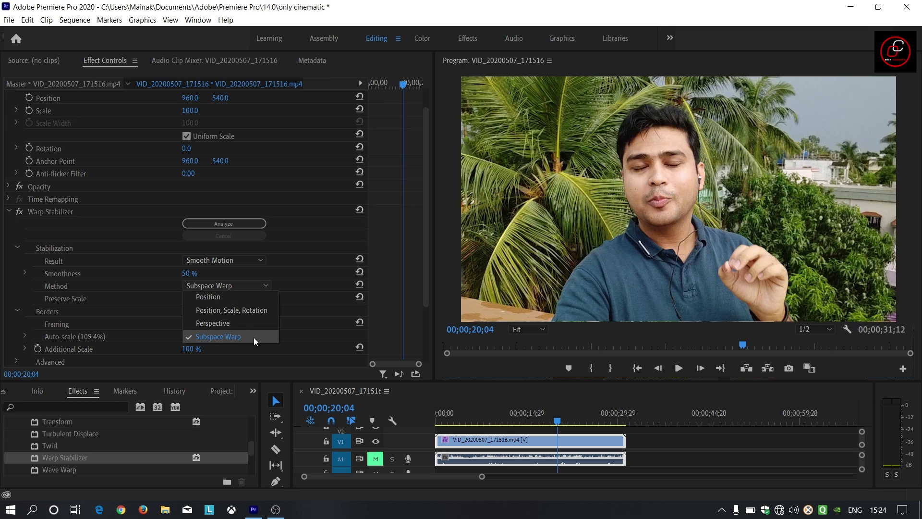
- Preview the clip with the Position method, then set Method back to Subspace Warp
left_click(254, 301)
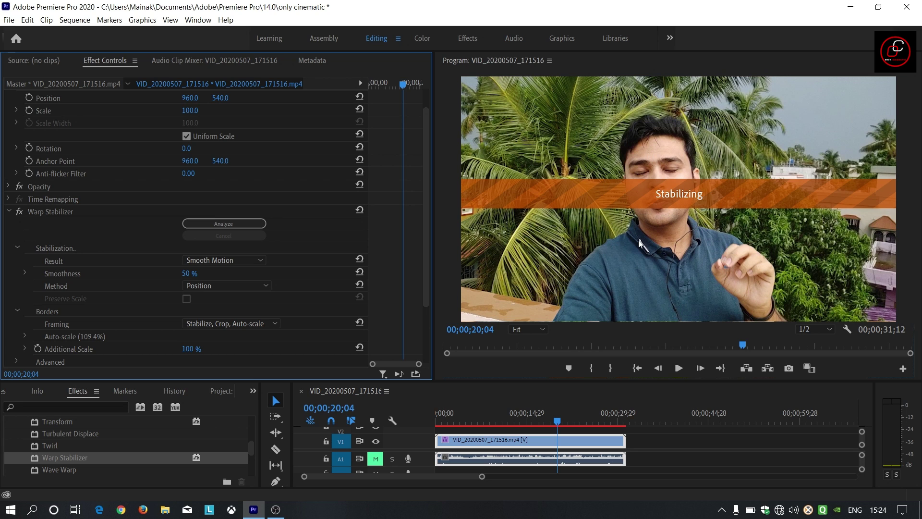
left_click(679, 368)
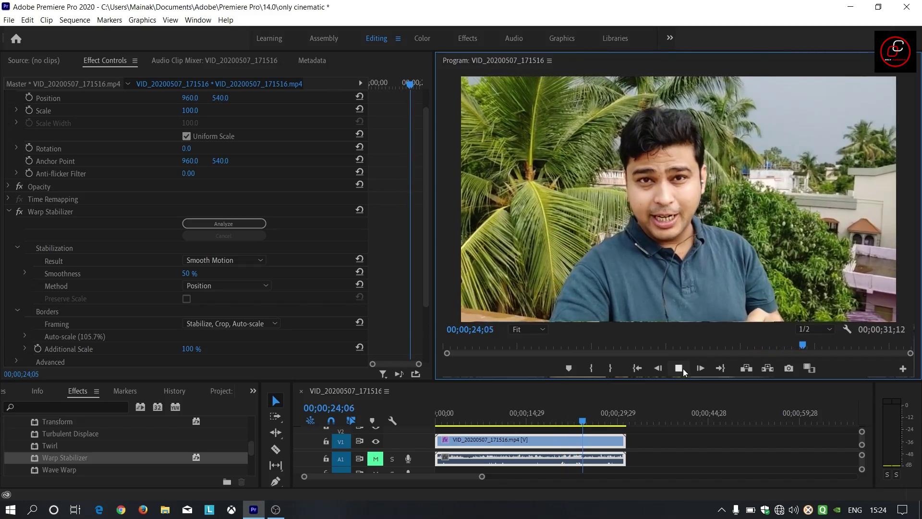
left_click(683, 370)
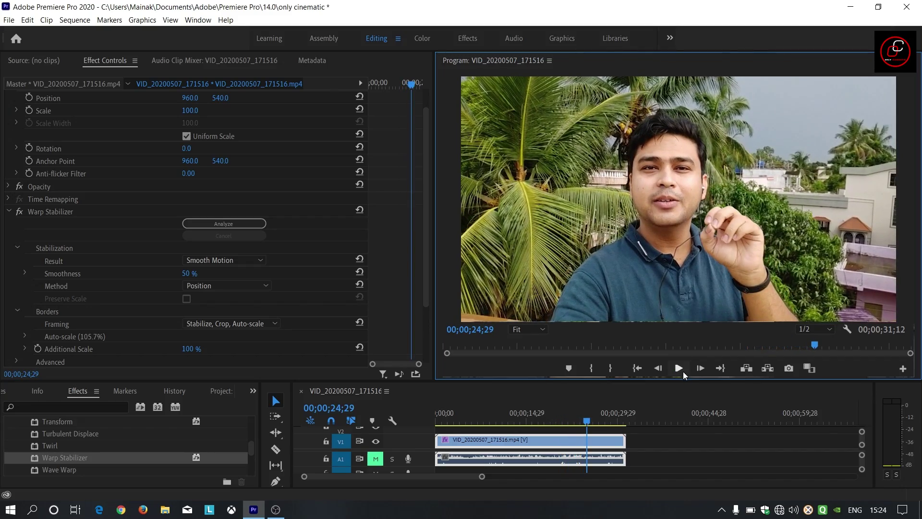
left_click(260, 287)
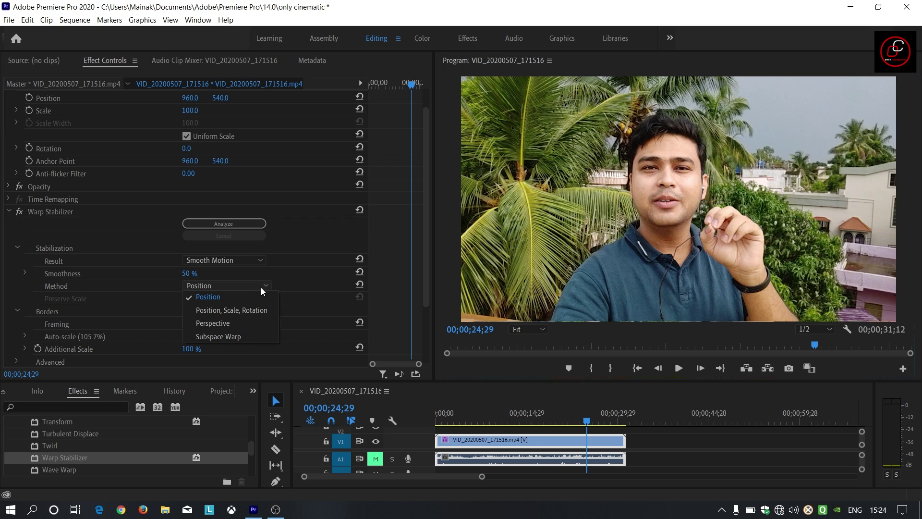
left_click(246, 338)
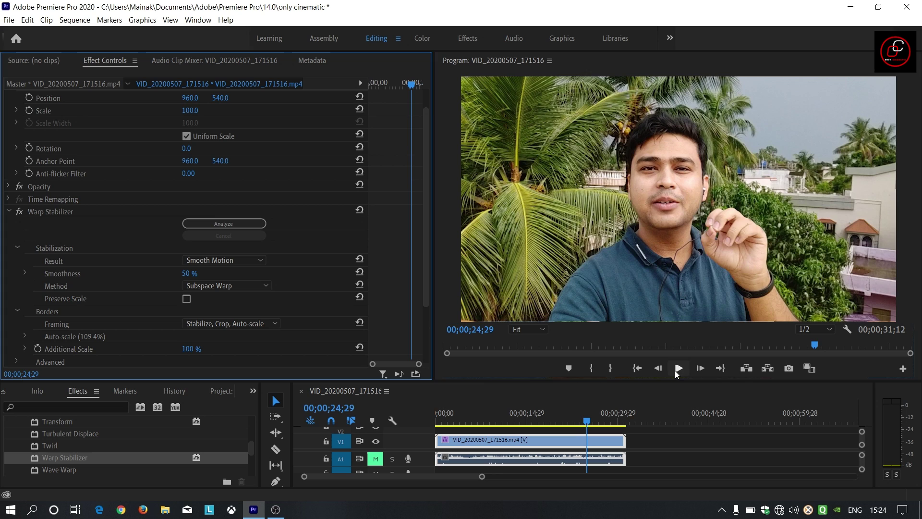
- Preview playback to 00;00;25;25, then enable Preserve Scale to re-stabilize without enlargement
left_click(676, 371)
left_click(678, 370)
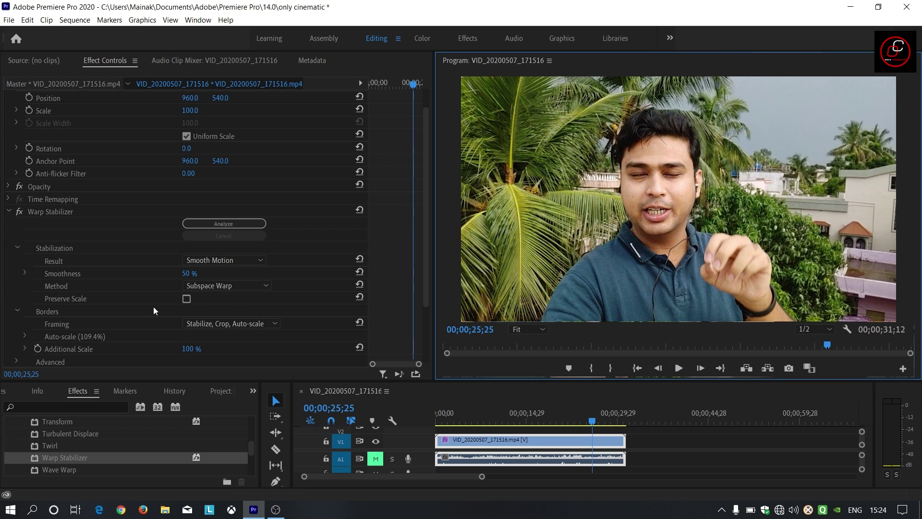
scroll(117, 310, "down", 1)
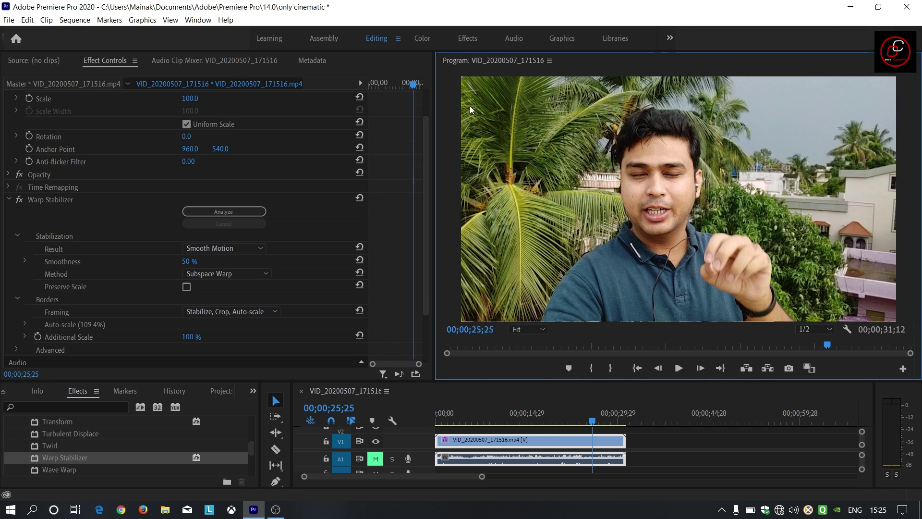
left_click(186, 287)
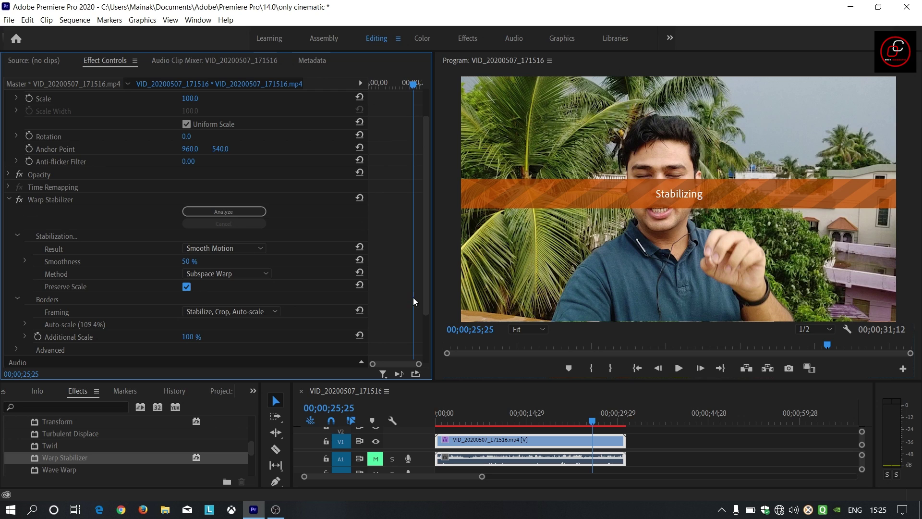
- Undo Preserve Scale, jump to the clip start, and show the Framing options
key("ctrl+z")
key("Home")
scroll(344, 301, "down", 1)
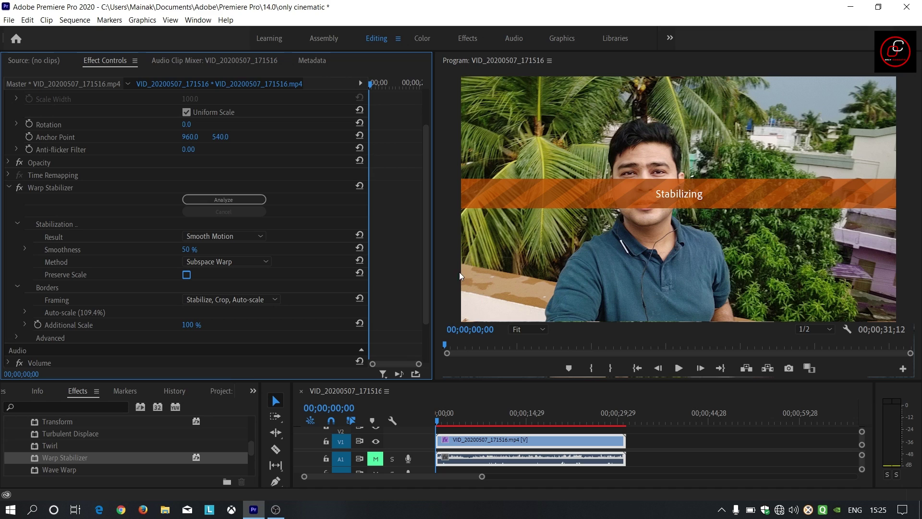
left_click(269, 301)
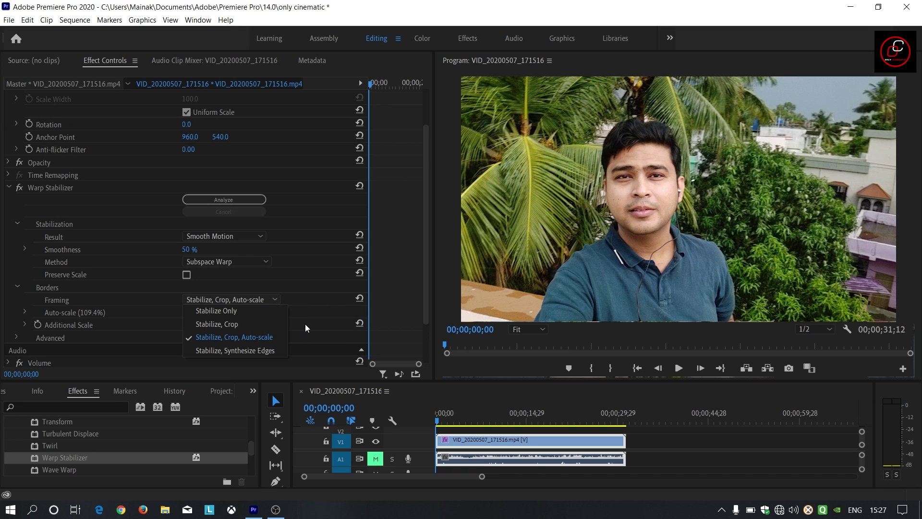
- Keep Framing at Stabilize, Crop, Auto-scale and expand Warp Stabilizer's Advanced section
left_click(306, 325)
scroll(309, 324, "down", 1)
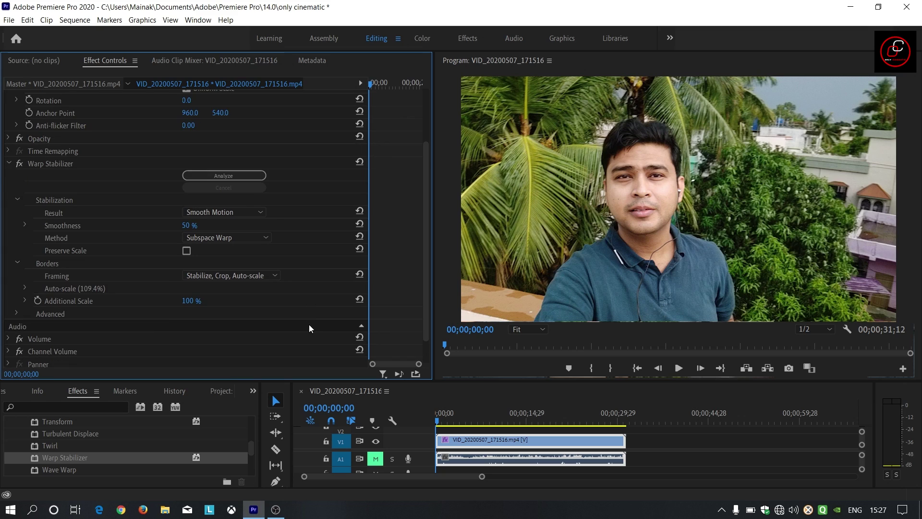
scroll(297, 316, "down", 1)
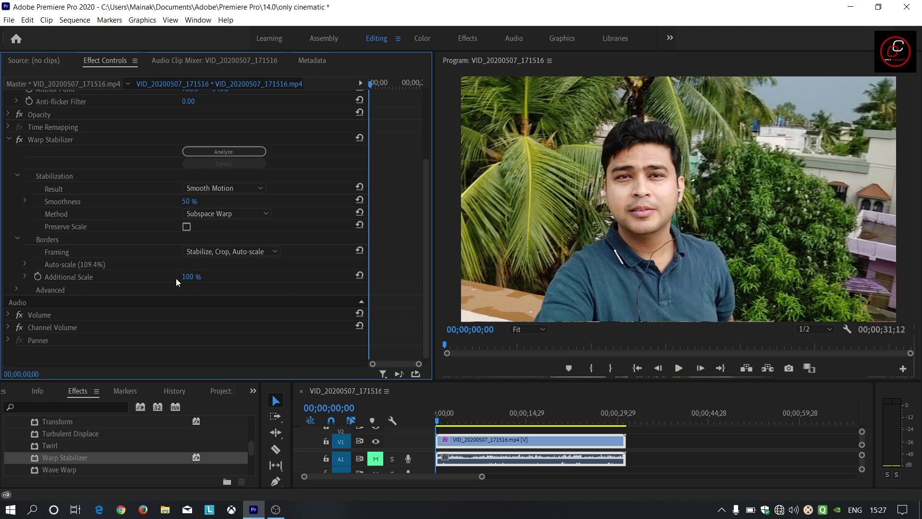
left_click(16, 290)
scroll(258, 293, "down", 2)
scroll(258, 296, "down", 1)
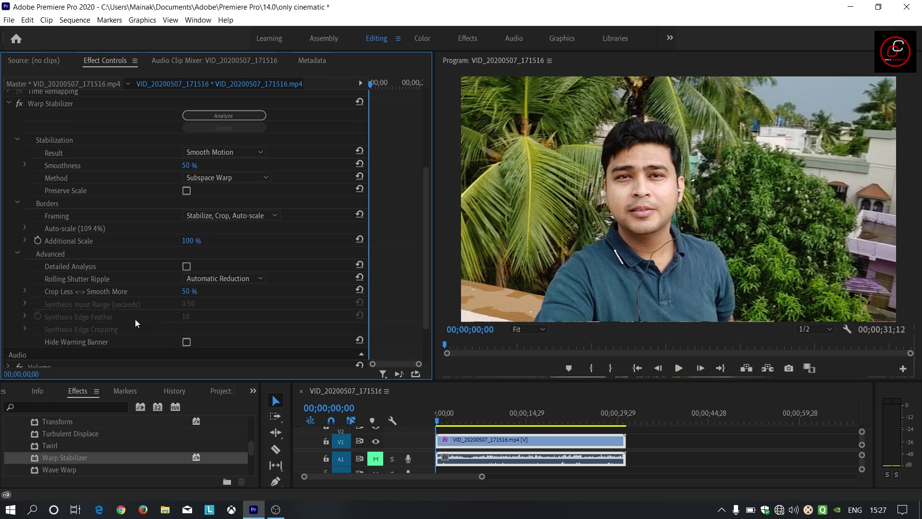
- Toggle Detailed Analysis on and back off, and keep Rolling Shutter Ripple at Automatic Reduction
left_click(191, 267)
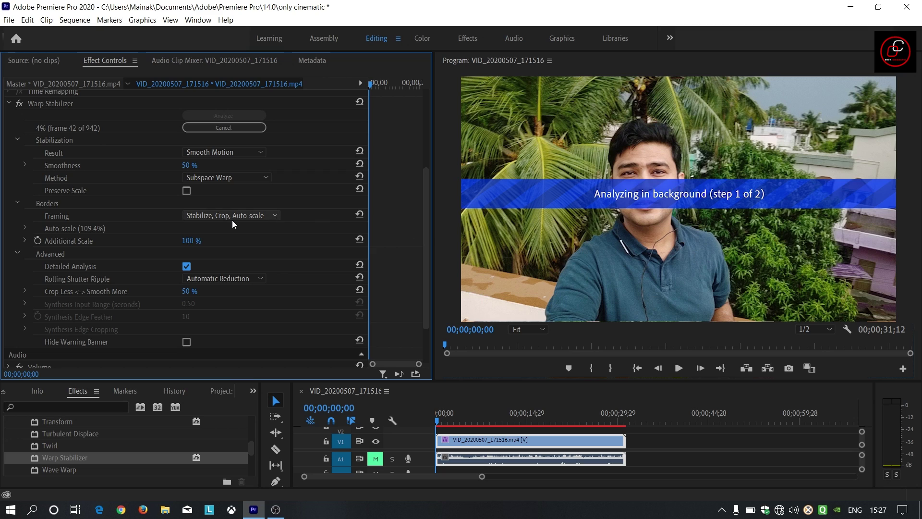
left_click(187, 267)
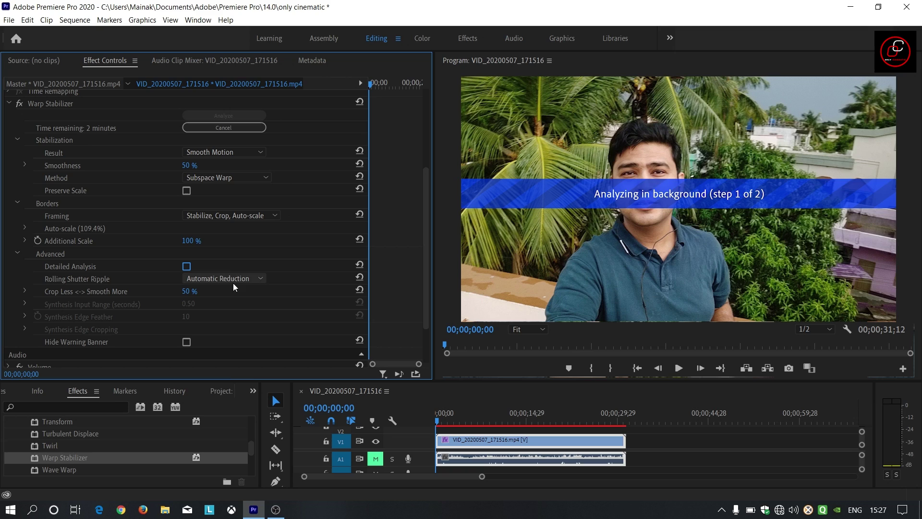
left_click(252, 279)
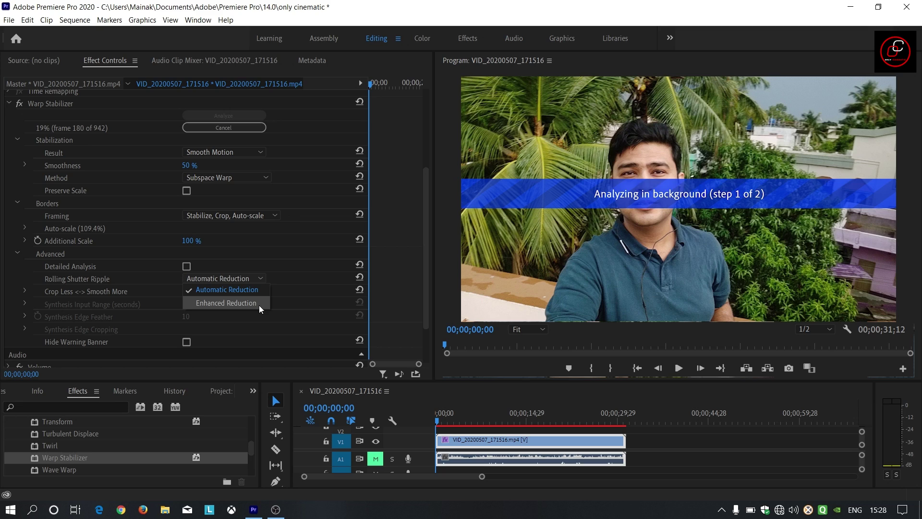
left_click(293, 289)
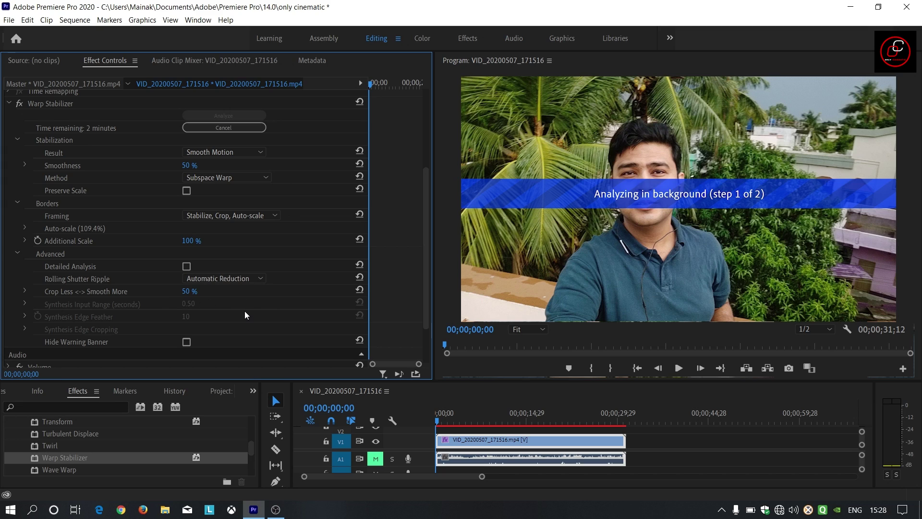
scroll(245, 310, "down", 2)
scroll(246, 311, "down", 1)
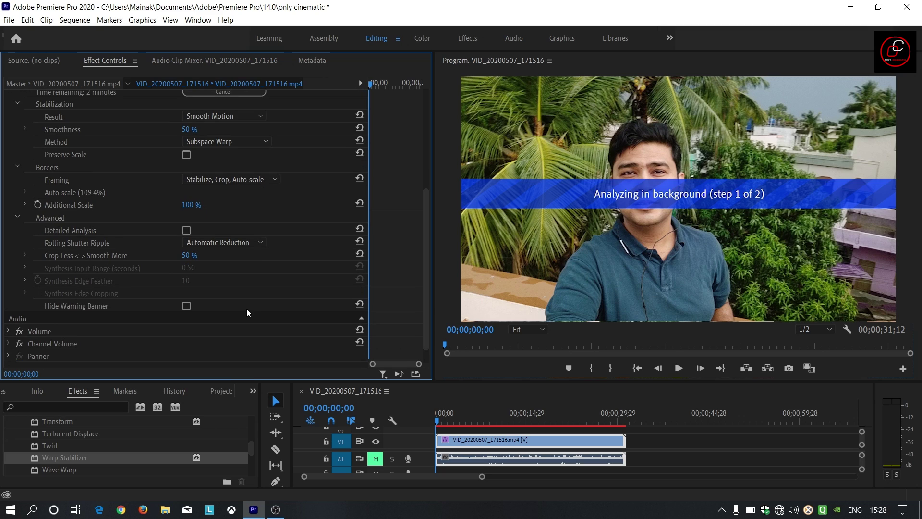